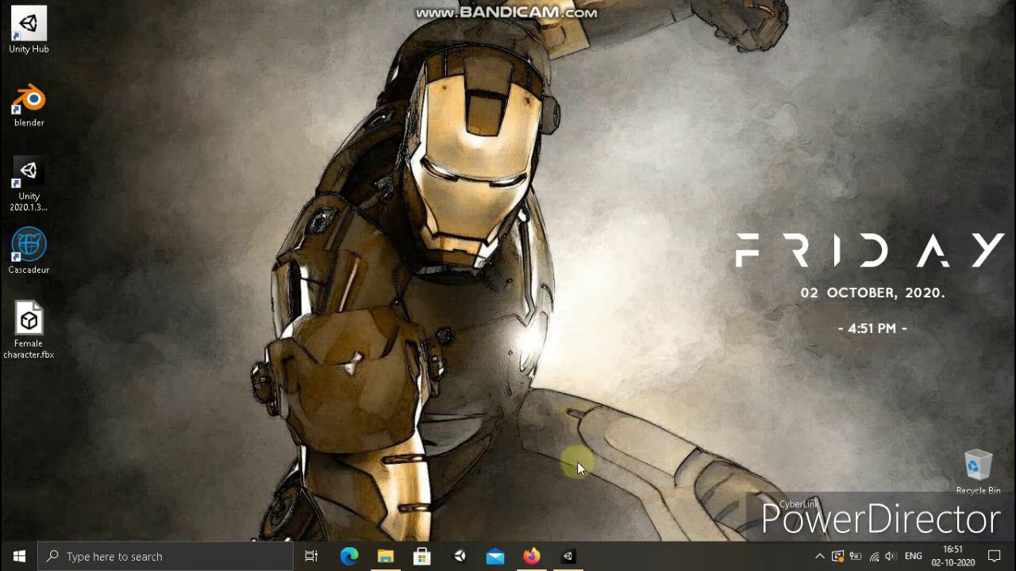
Step: Bring the Unity editor forward and open the built-in Asset Store window
mouse_move(528, 553)
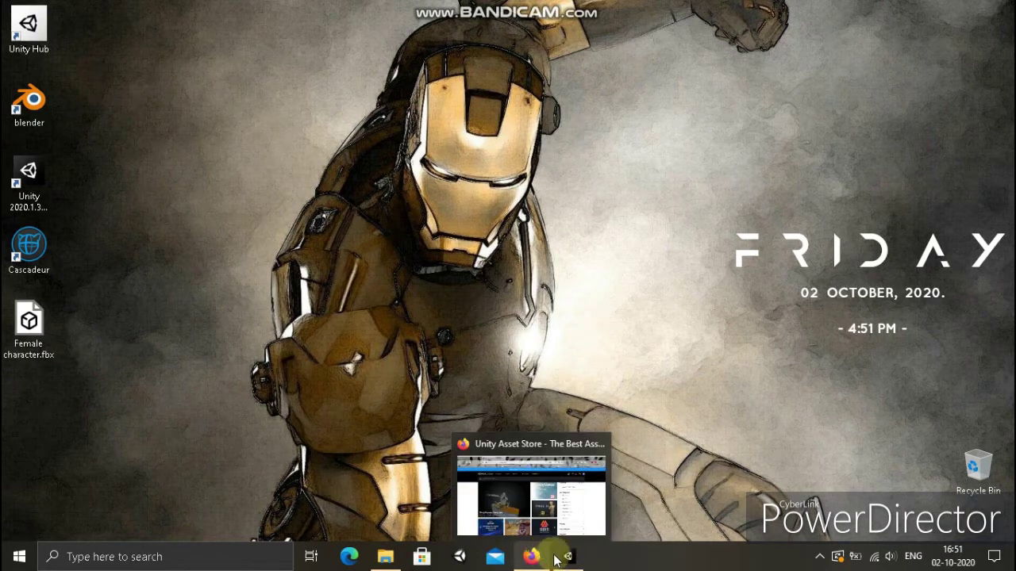
left_click(567, 556)
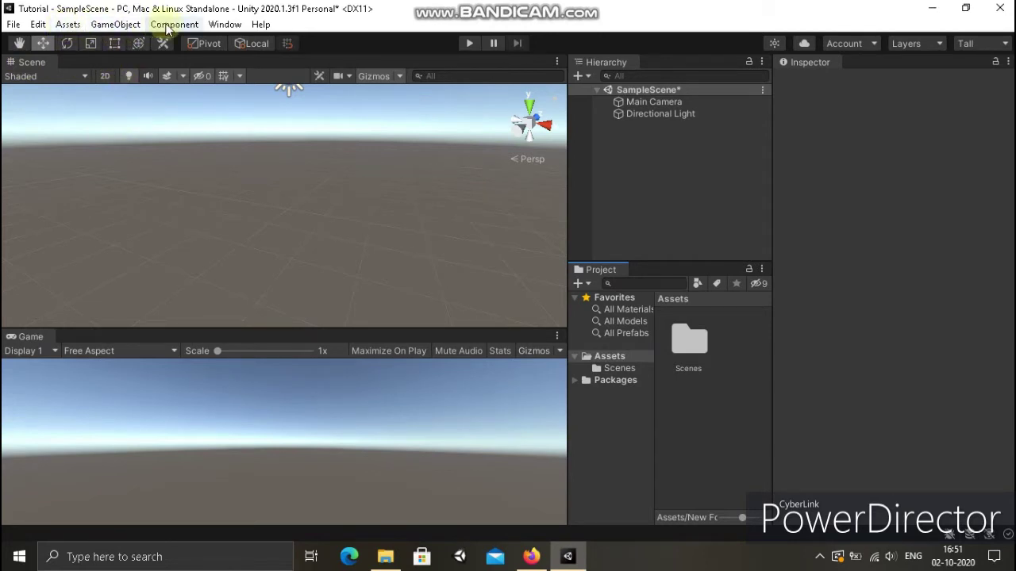
left_click(225, 25)
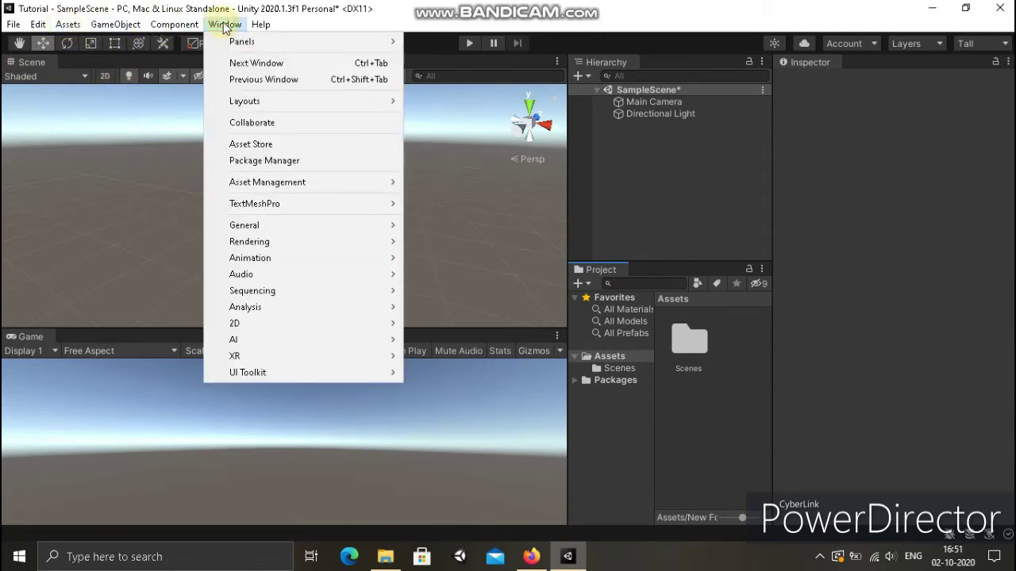
left_click(251, 144)
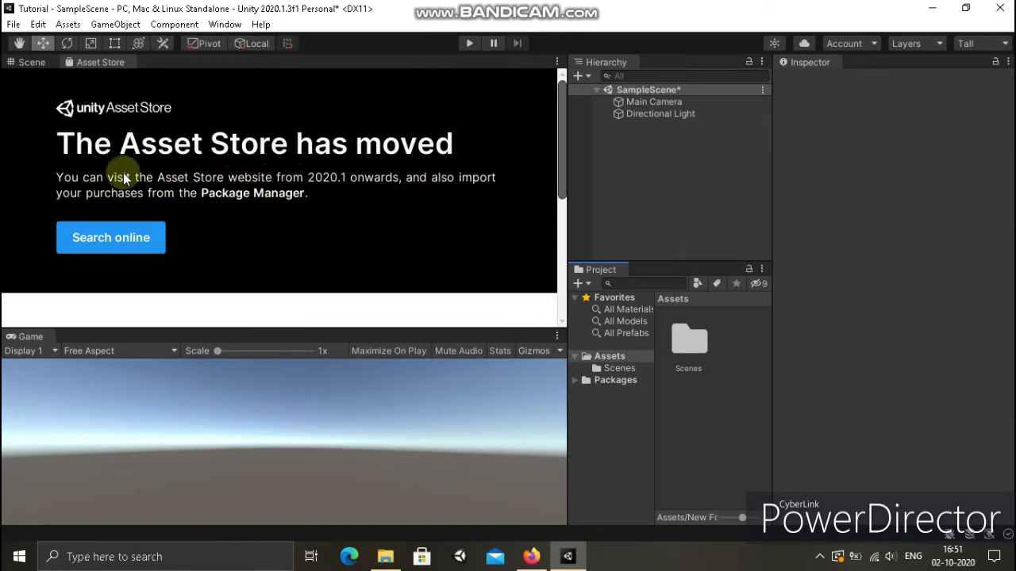
Step: Close the Asset Store tab and switch to the Asset Store website in Firefox
right_click(104, 61)
left_click(151, 86)
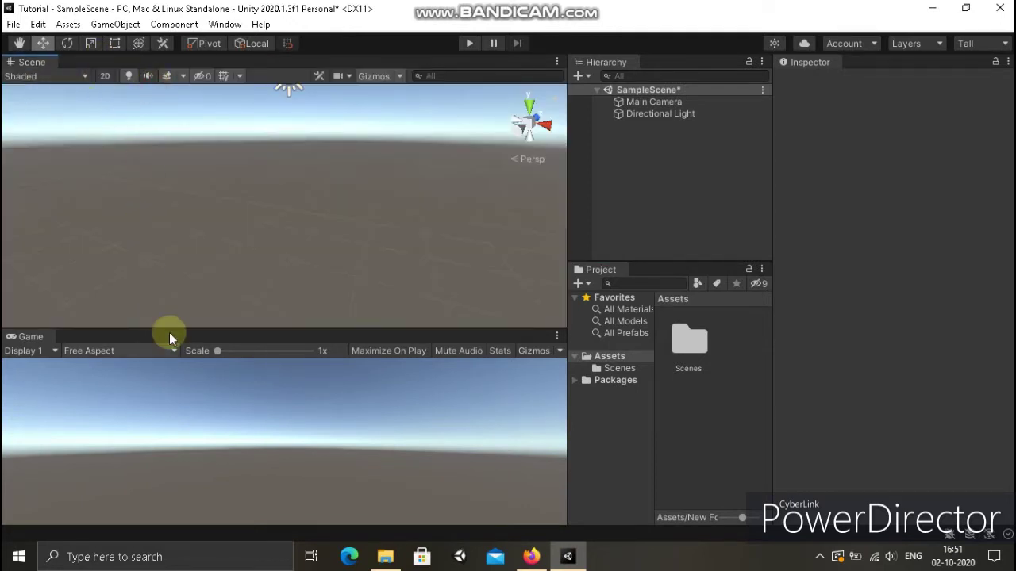
left_click(528, 557)
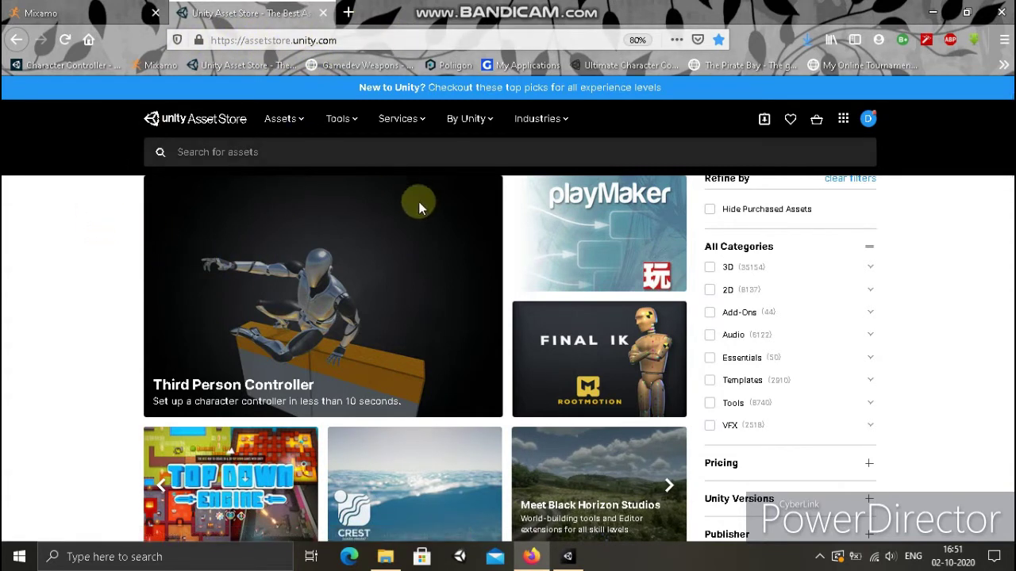
Step: Open the playMaker asset page and check its $65 price
scroll(468, 254, "up", 2)
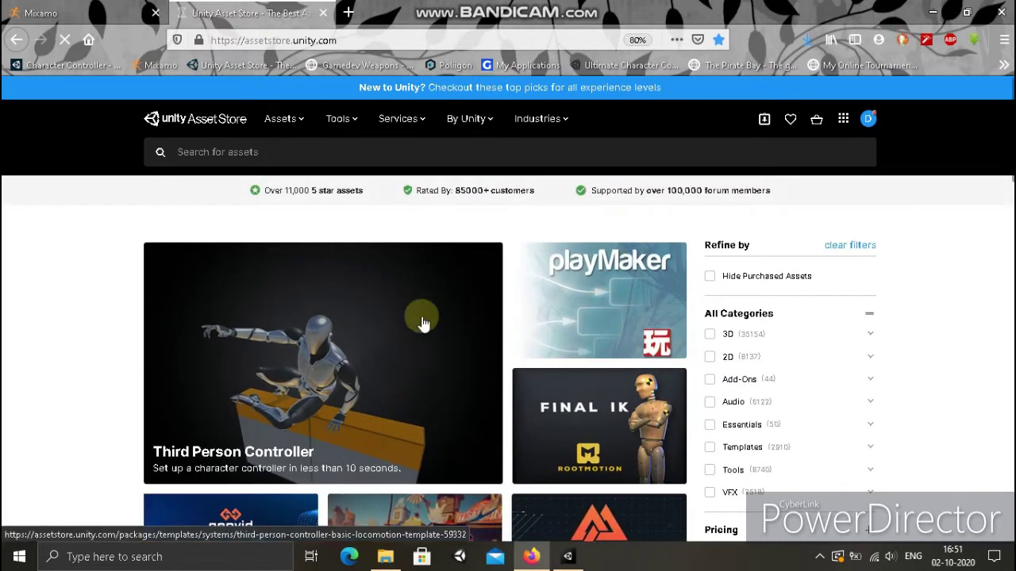
left_click(594, 342)
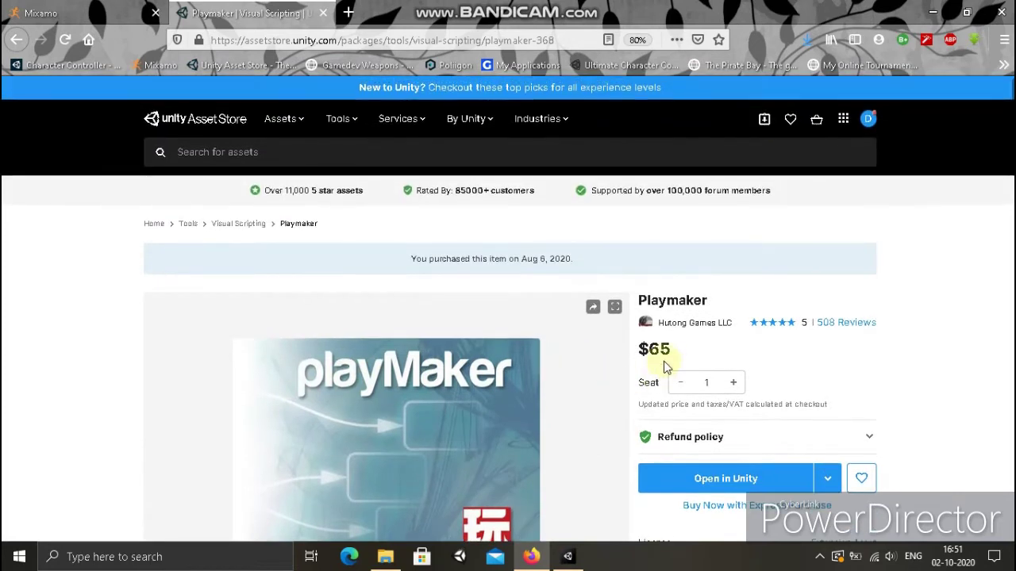
scroll(625, 305, "down", 2)
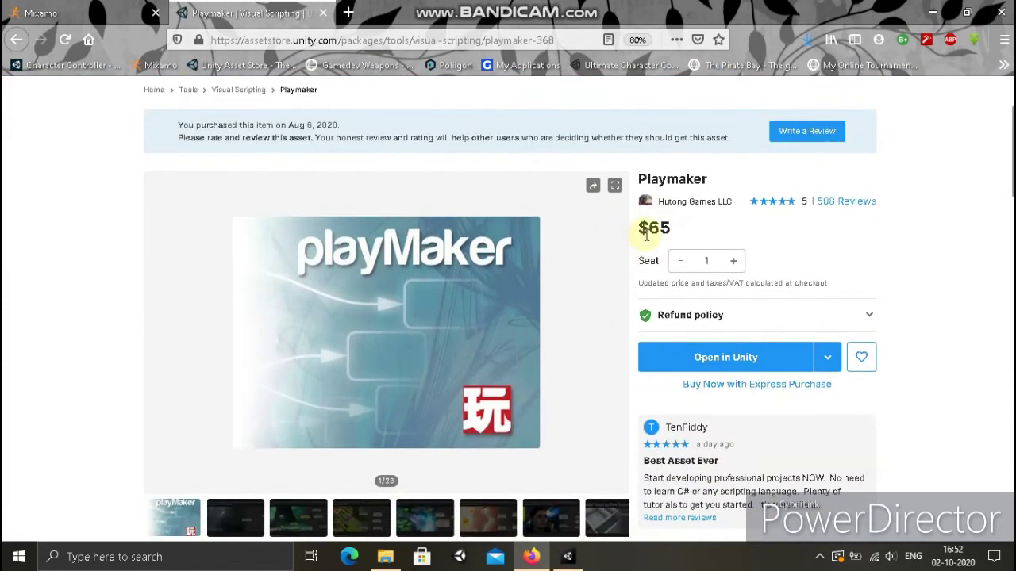
left_click_drag(635, 228, 760, 234)
left_click(759, 234)
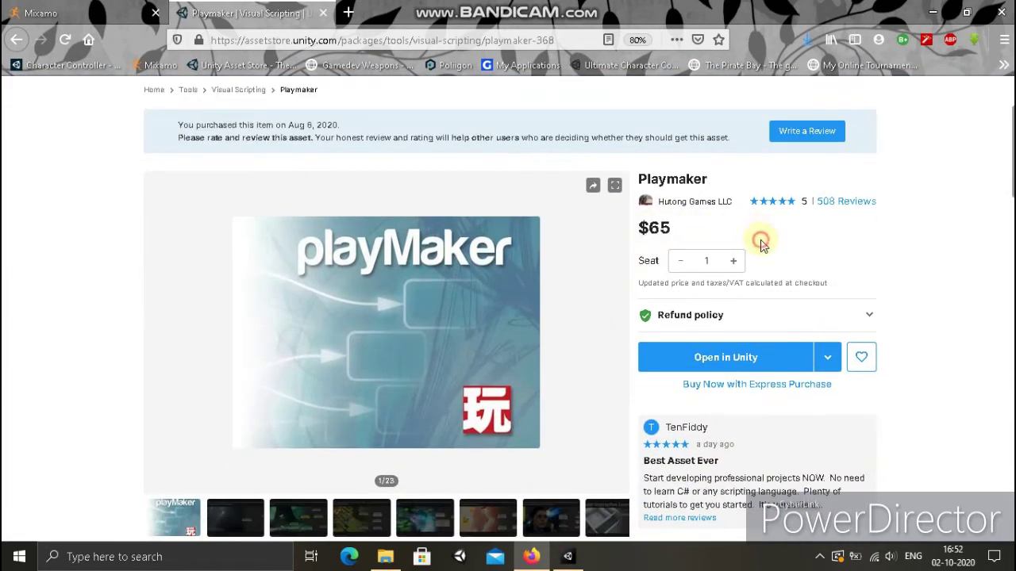
Step: Send the Playmaker package to Unity with Open in Unity and return to the editor
scroll(798, 223, "down", 1)
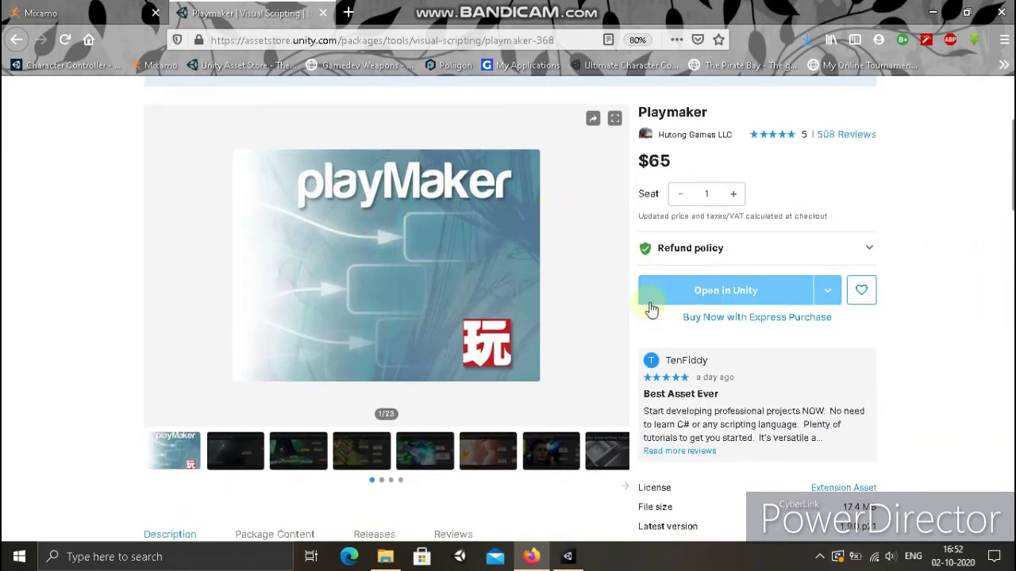
left_click(682, 292)
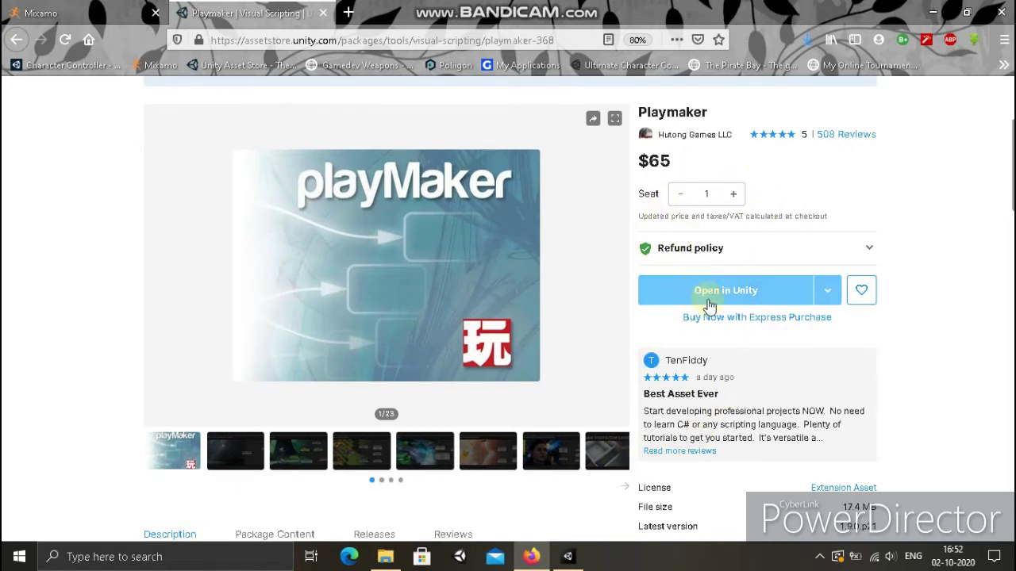
left_click(567, 556)
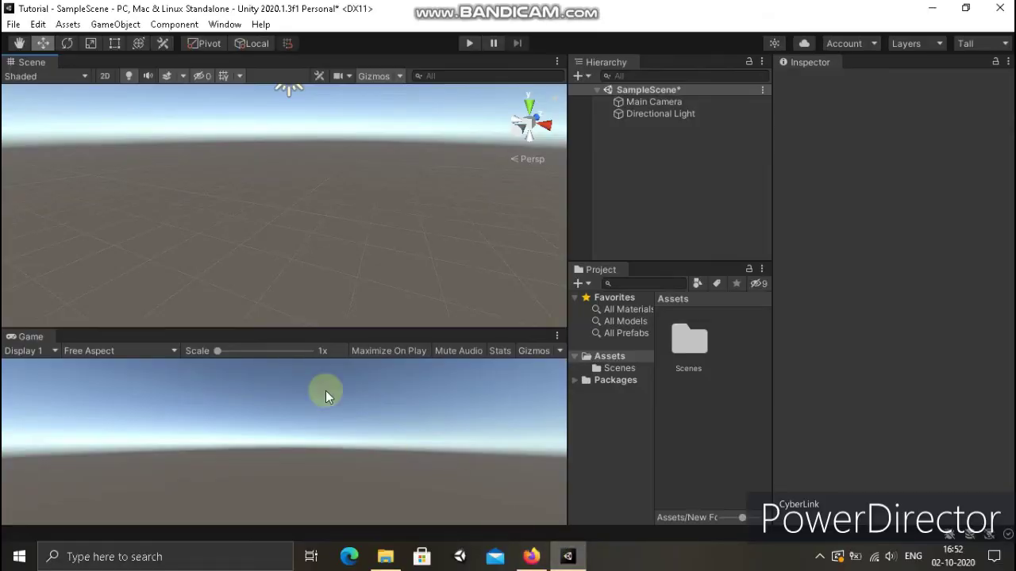
Step: Open the Package Manager listing installed packages like TextMeshPro and Timeline, and expand its package source list
left_click(71, 27)
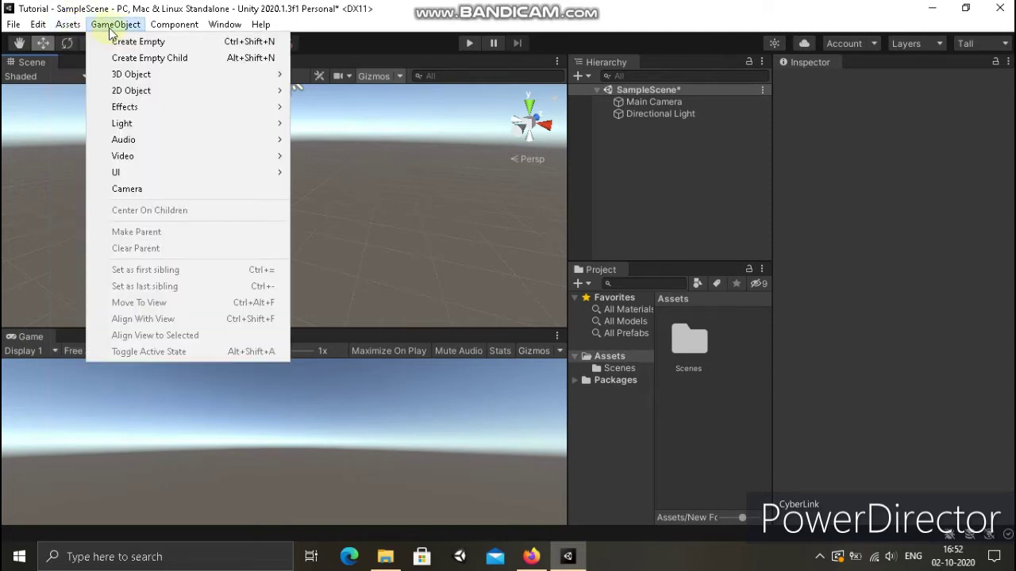
mouse_move(161, 30)
mouse_move(221, 30)
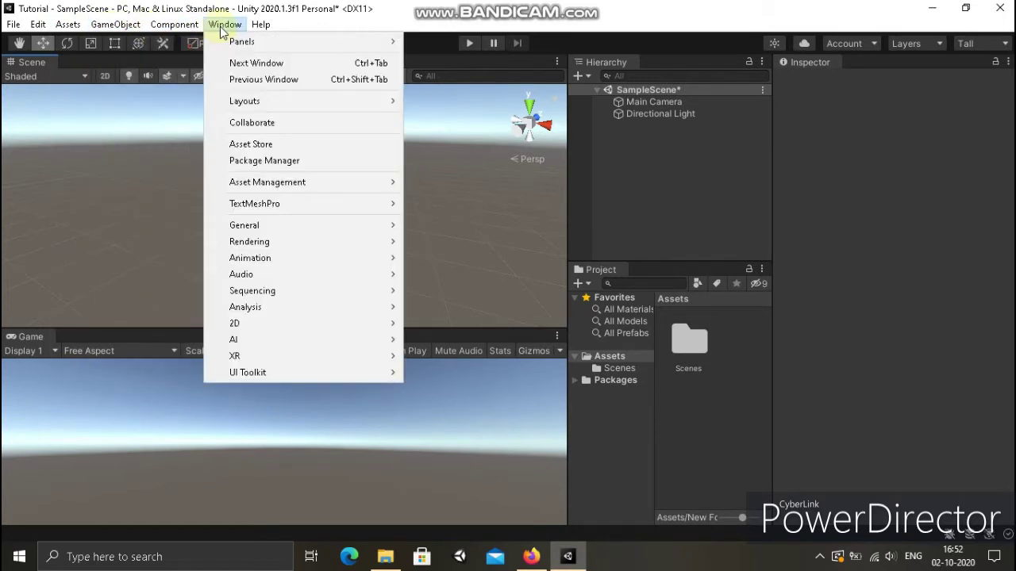
left_click(230, 160)
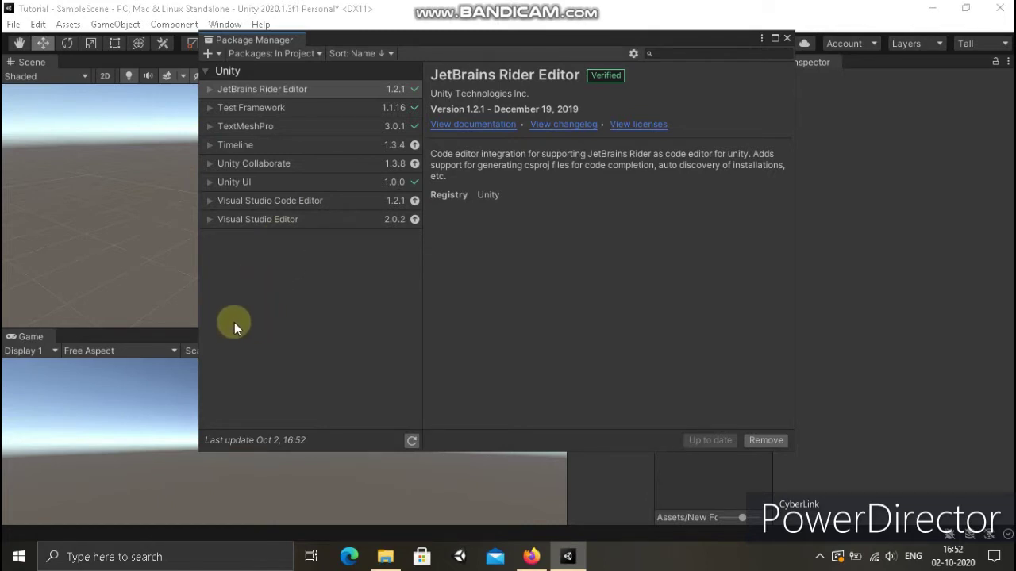
left_click(282, 53)
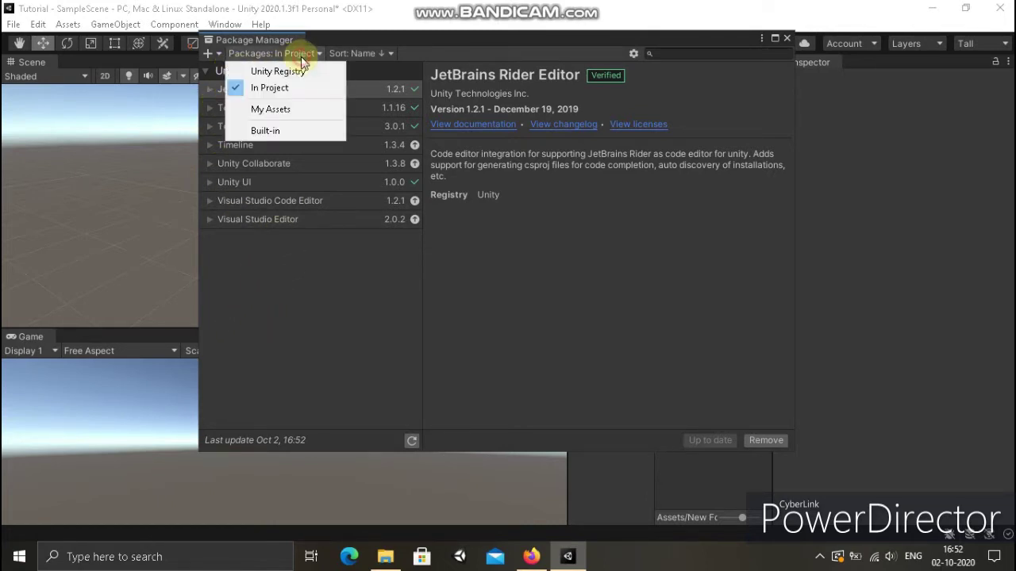
Step: Switch the Package Manager to My Assets and view the Playmaker 1.9.0.p21 details
left_click(284, 108)
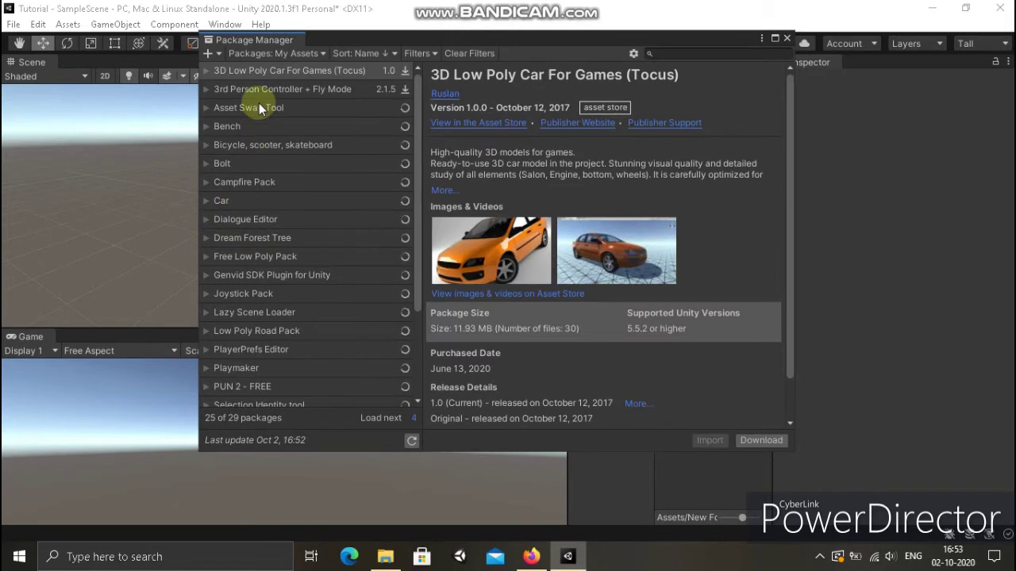
left_click(264, 366)
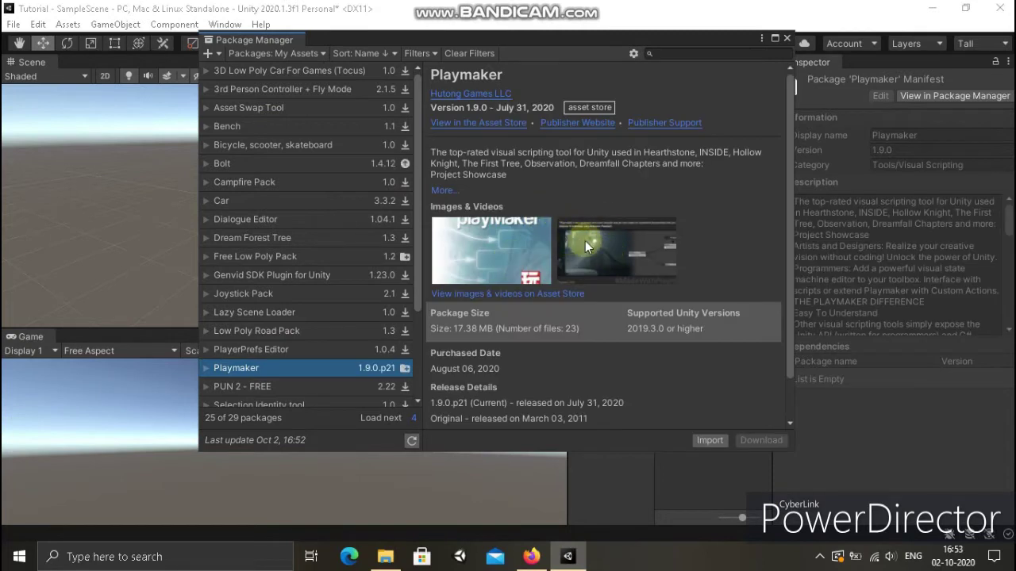
scroll(675, 370, "down", 2)
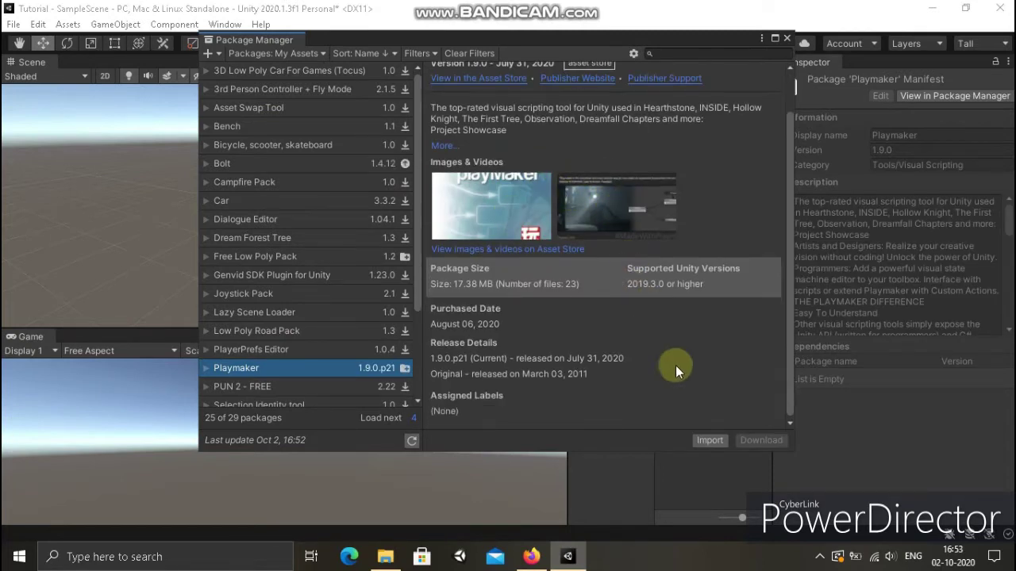
Step: Import all Playmaker 1.9.0.p21 files and close the Welcome To PlayMaker window
left_click(698, 441)
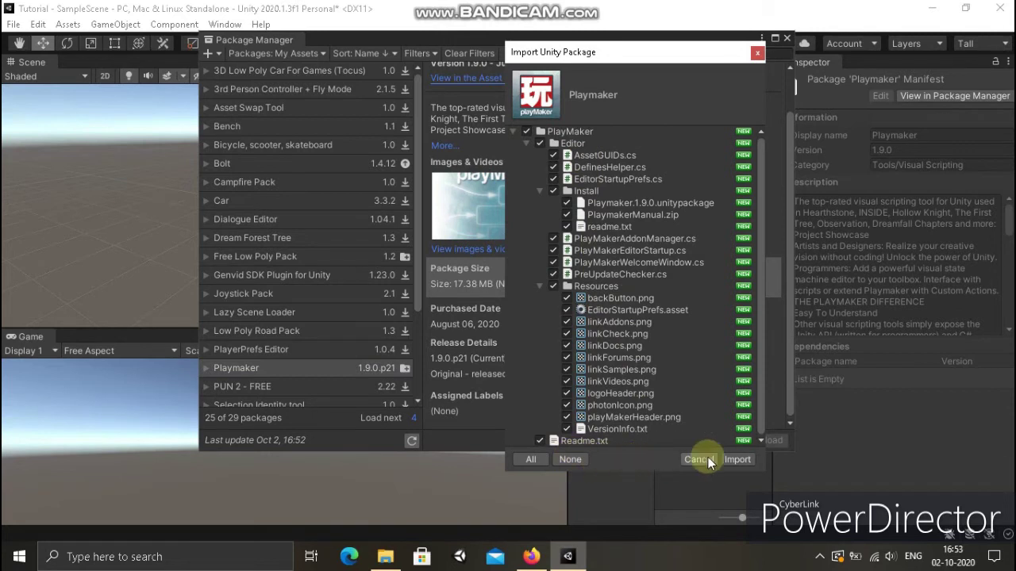
left_click(744, 461)
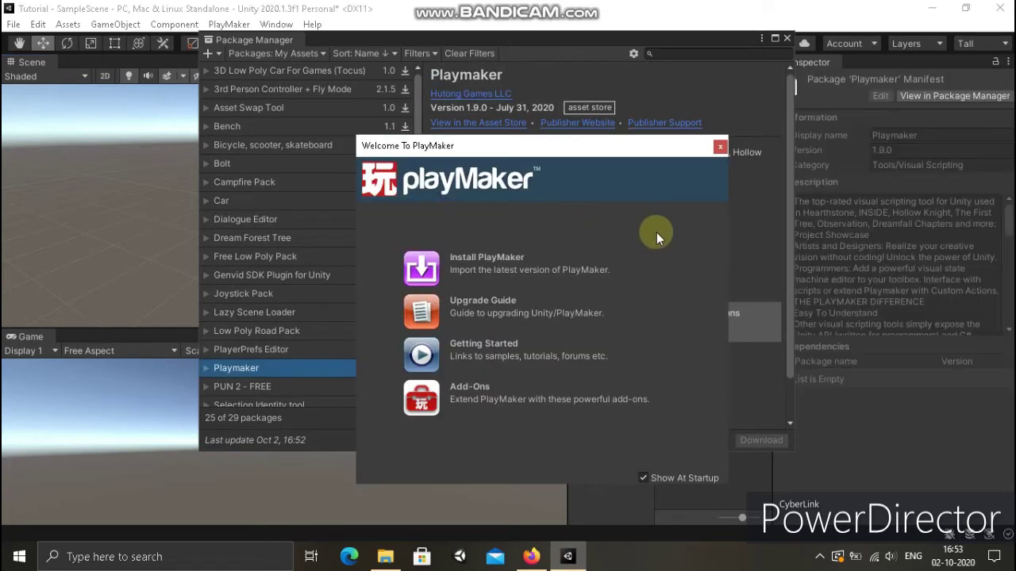
left_click(720, 146)
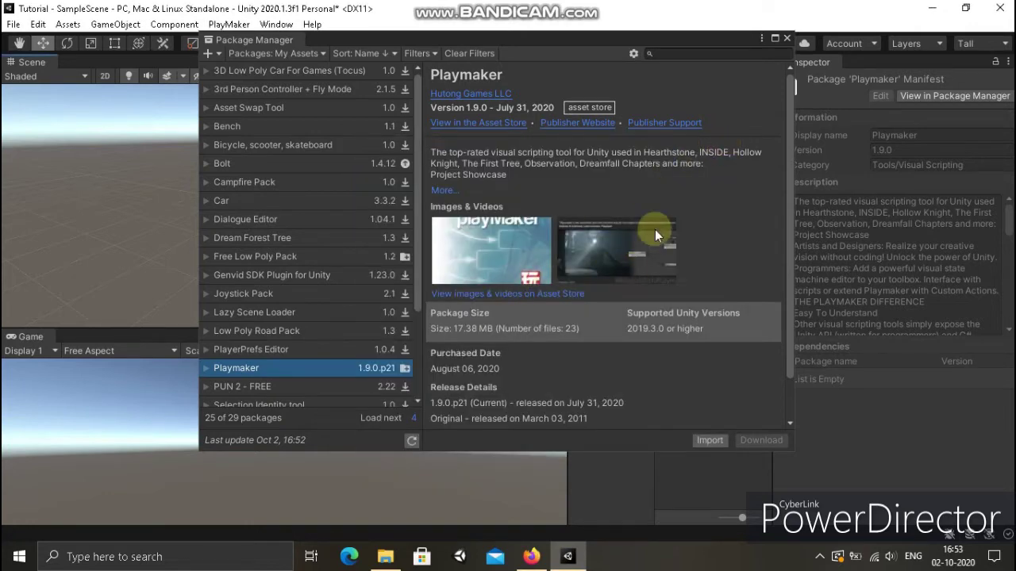
Step: Close the Package Manager, select the PlayMaker folder in Assets, and switch to File Explorer
left_click(787, 38)
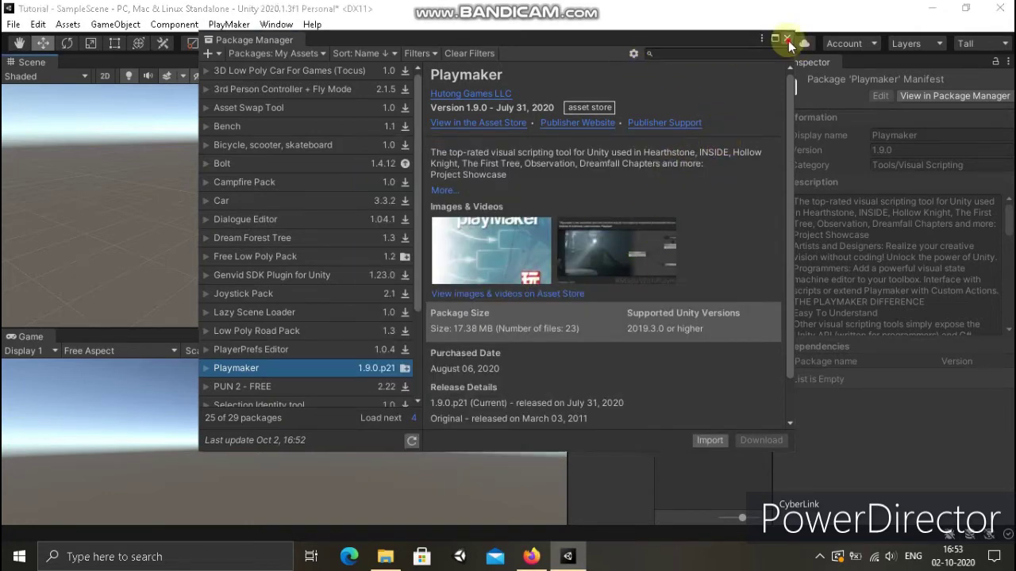
left_click(711, 345)
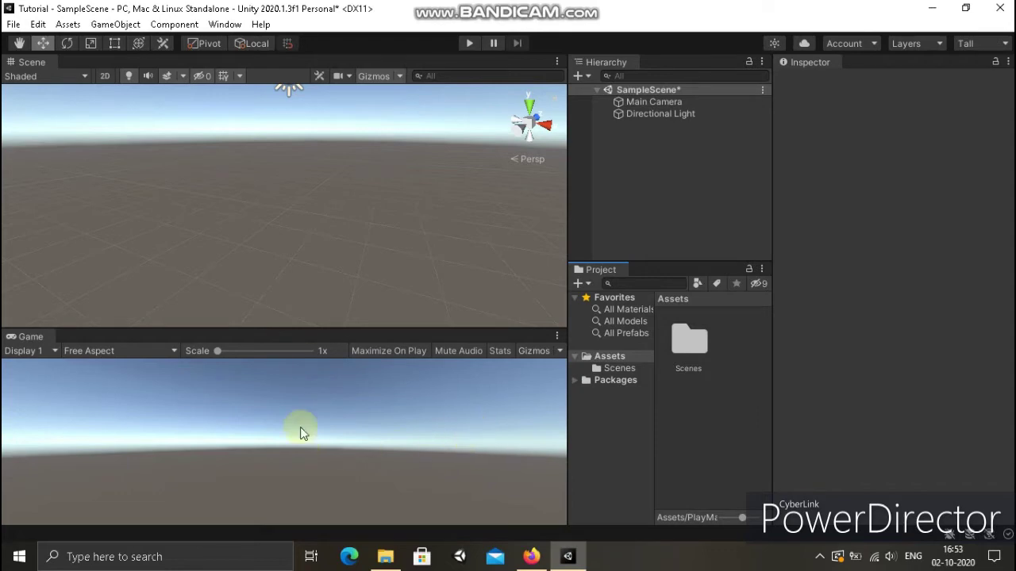
left_click(385, 558)
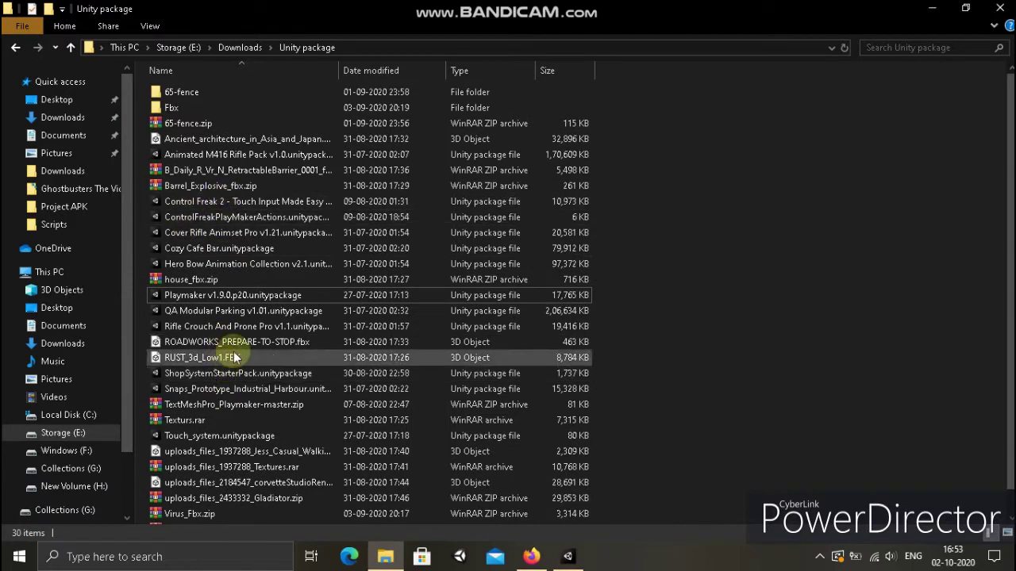
Step: Drag Playmaker v1.9.0.p20.unitypackage from the Unity package folder into the Unity editor
left_click(228, 296)
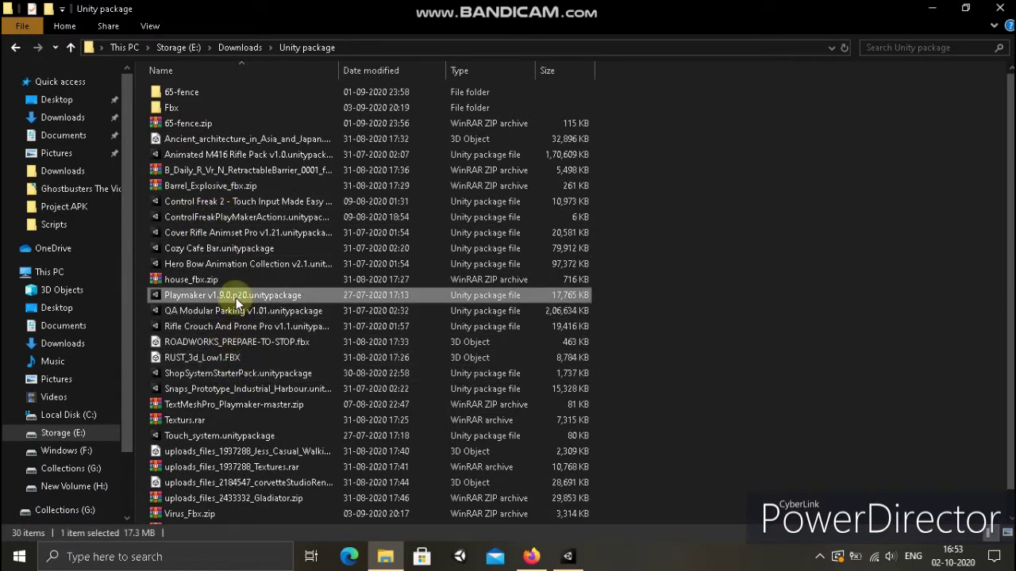
left_click_drag(235, 301, 705, 441)
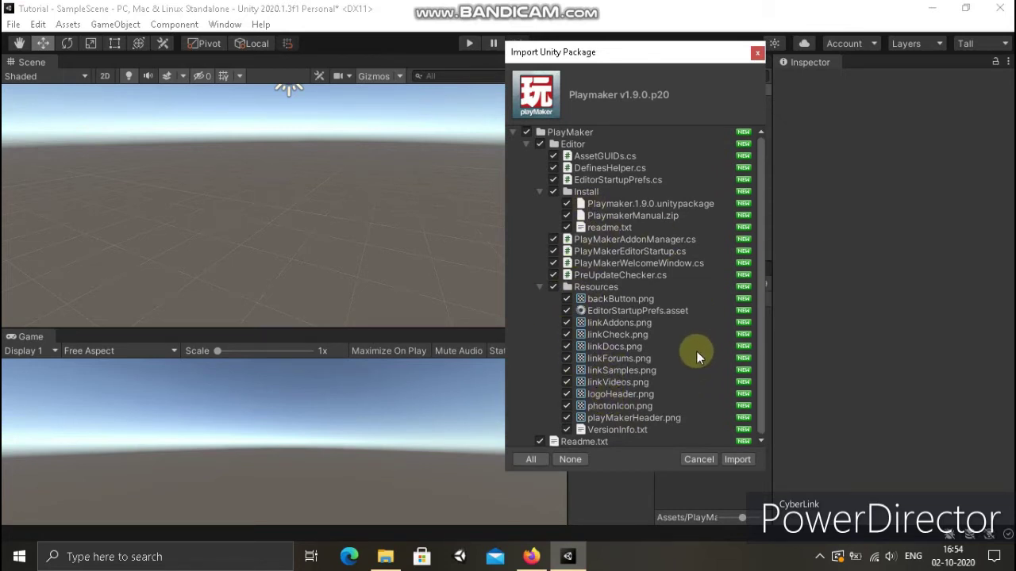
Step: Import all the listed files of the Playmaker v1.9.0.p20 package
scroll(647, 383, "down", 1)
left_click(736, 459)
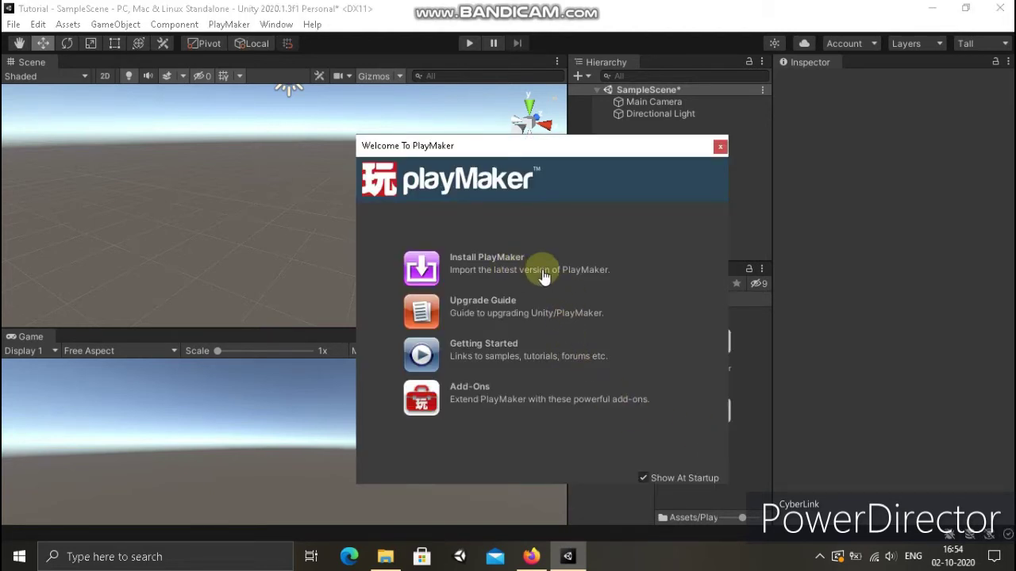
Step: Choose Install PlayMaker 1.9.0.p20 and confirm that a backup was made
left_click(499, 259)
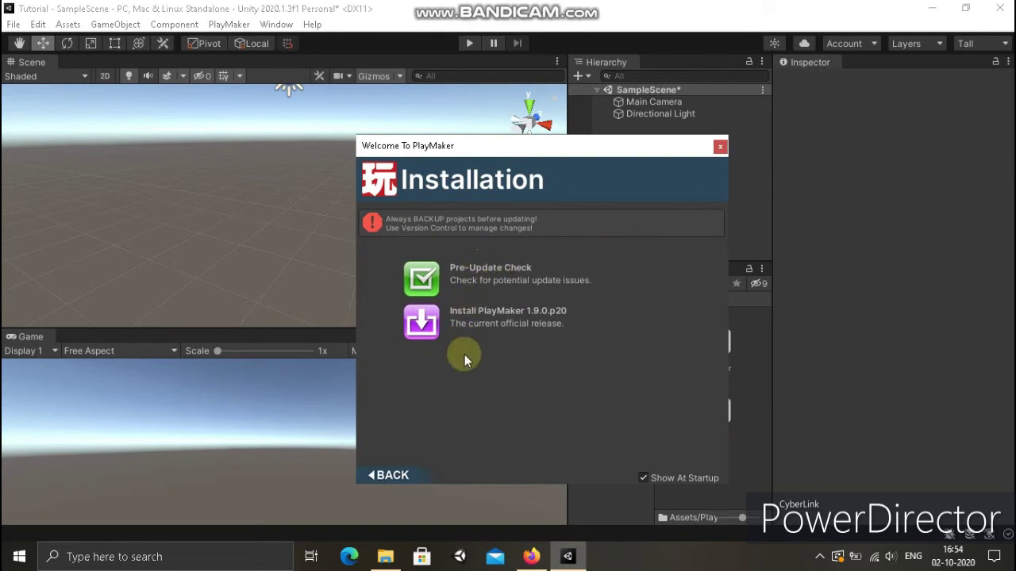
left_click(484, 317)
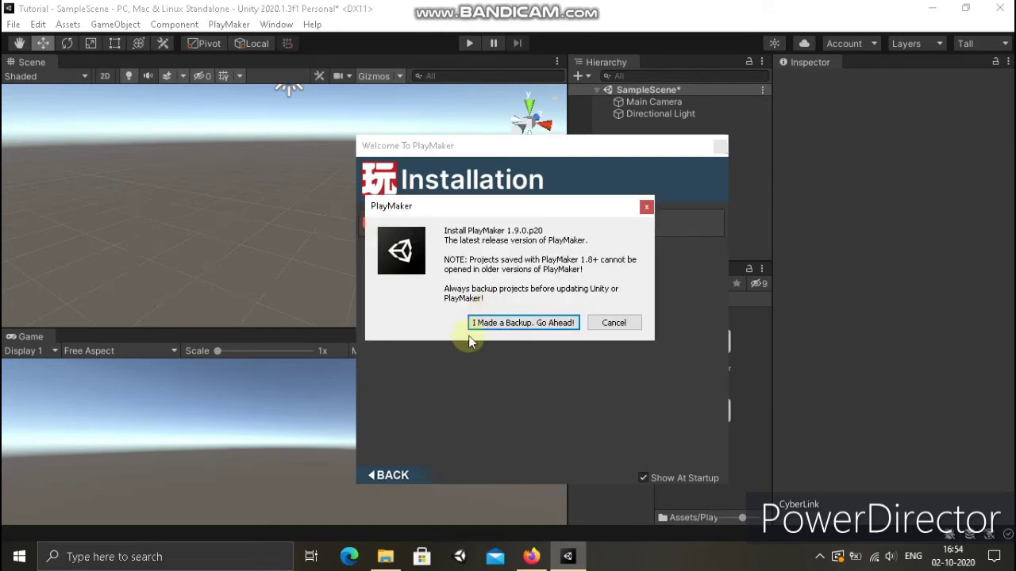
left_click(512, 324)
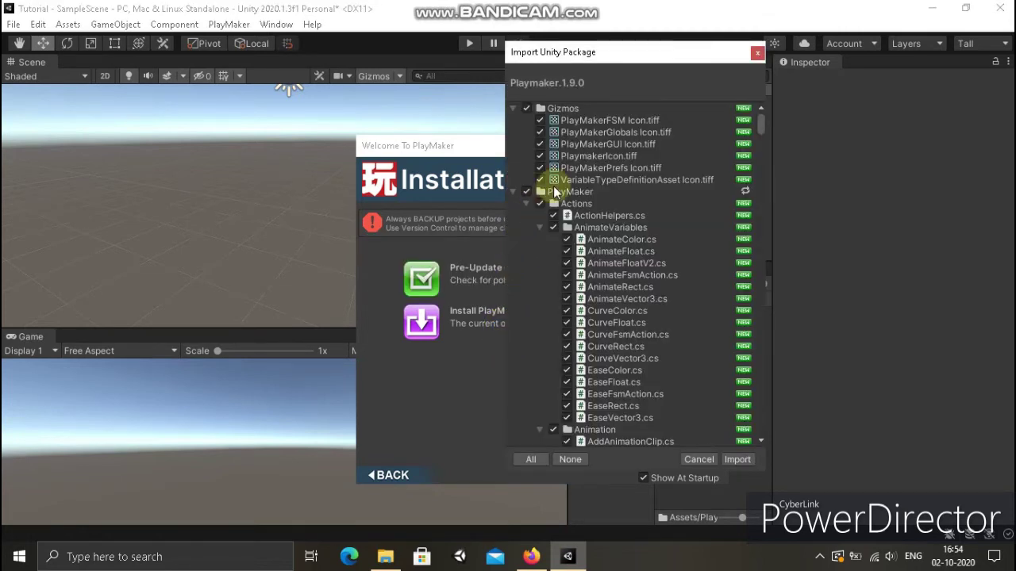
scroll(563, 149, "down", 15)
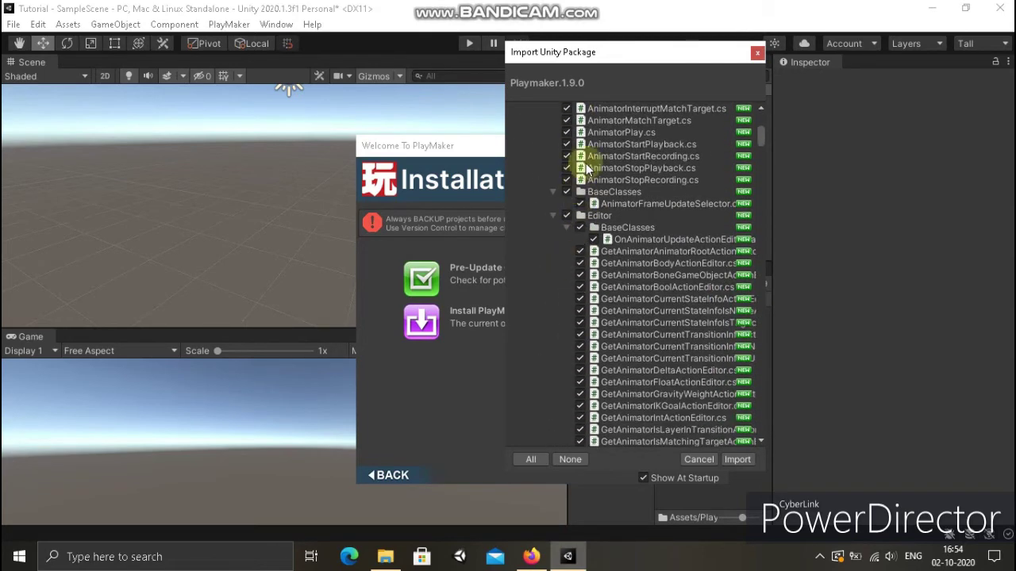
scroll(611, 302, "down", 12)
scroll(611, 327, "down", 15)
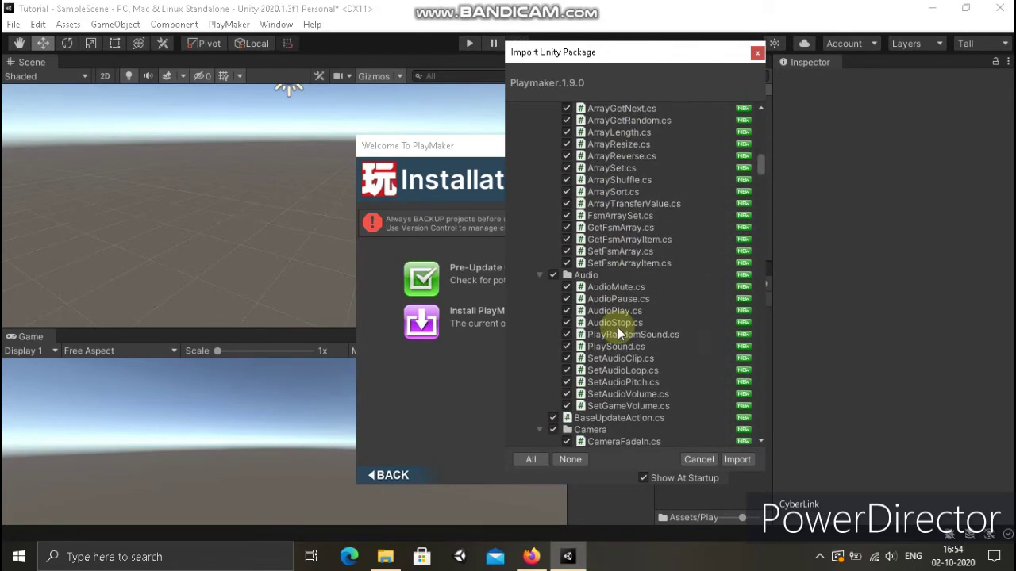
scroll(619, 334, "down", 15)
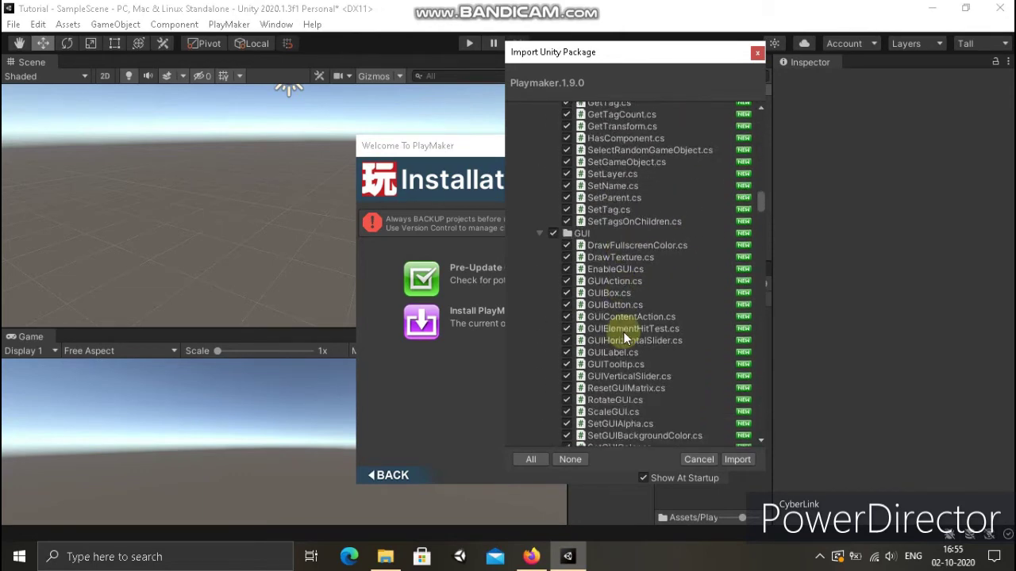
scroll(620, 342, "down", 15)
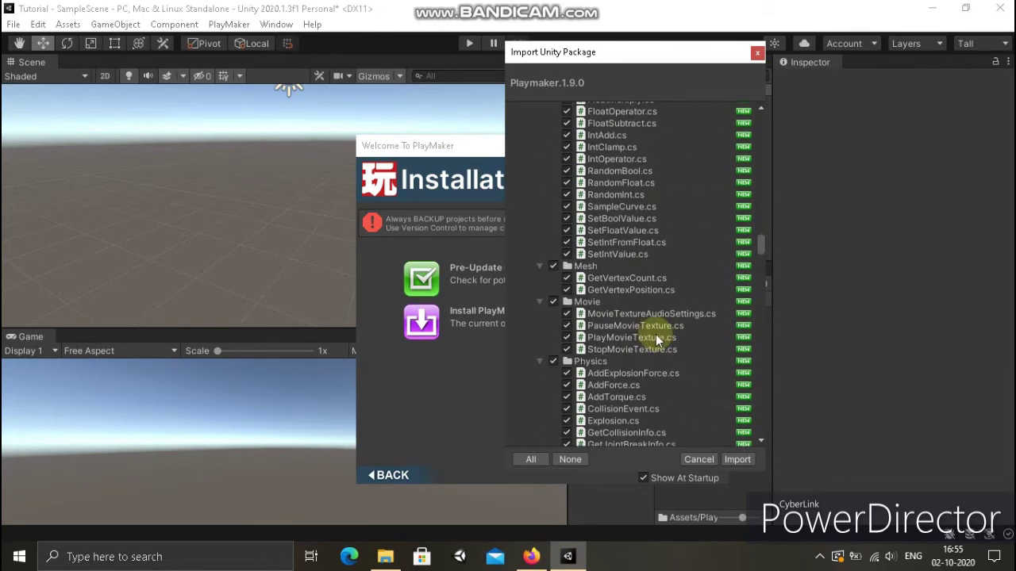
scroll(652, 325, "down", 15)
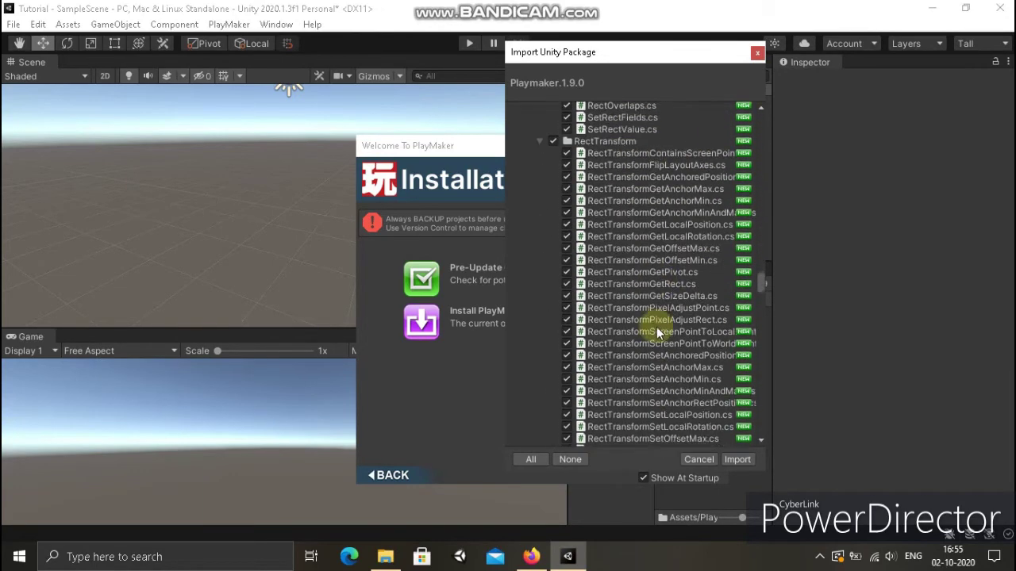
scroll(647, 334, "down", 15)
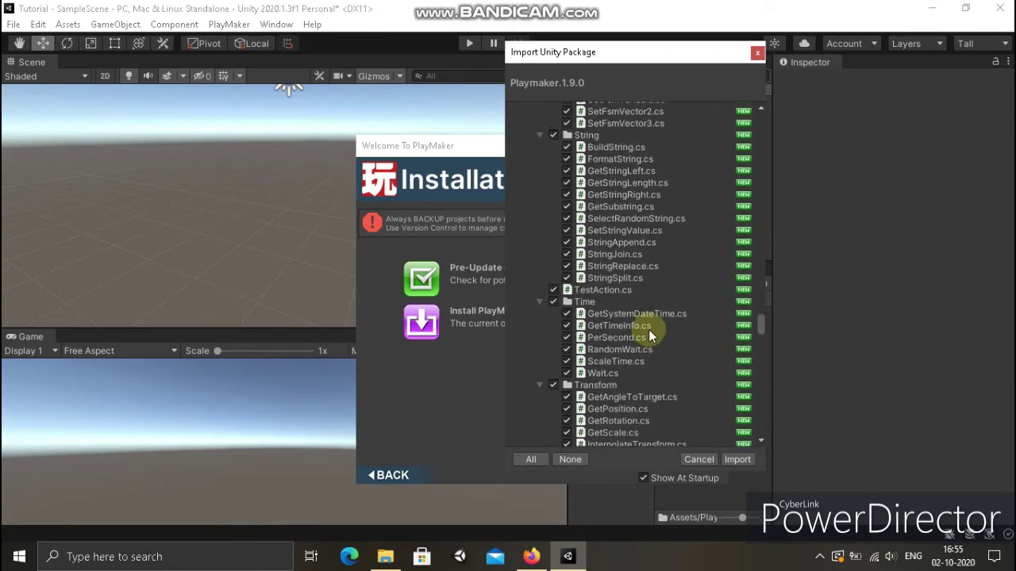
scroll(645, 359, "down", 15)
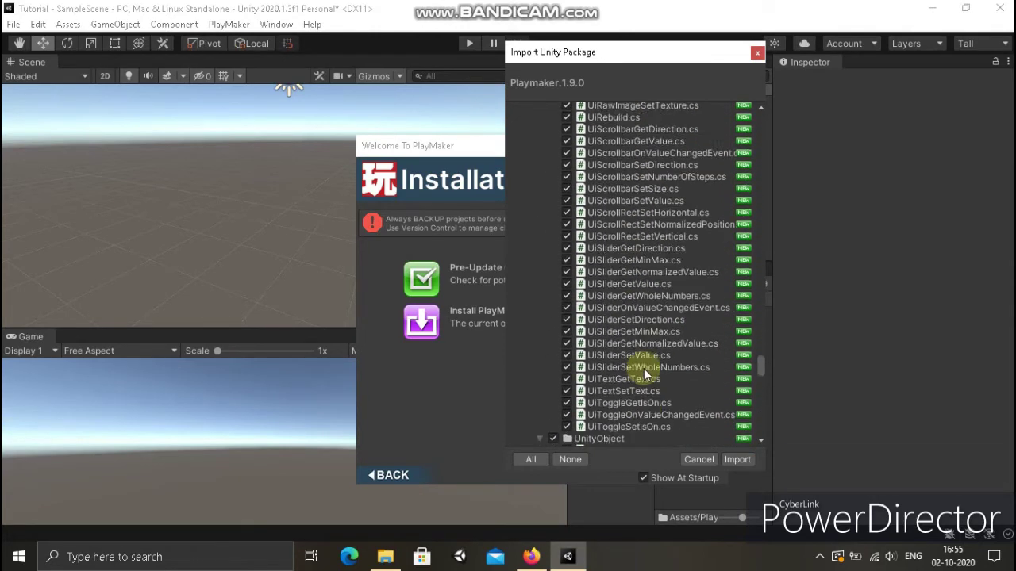
scroll(648, 359, "down", 15)
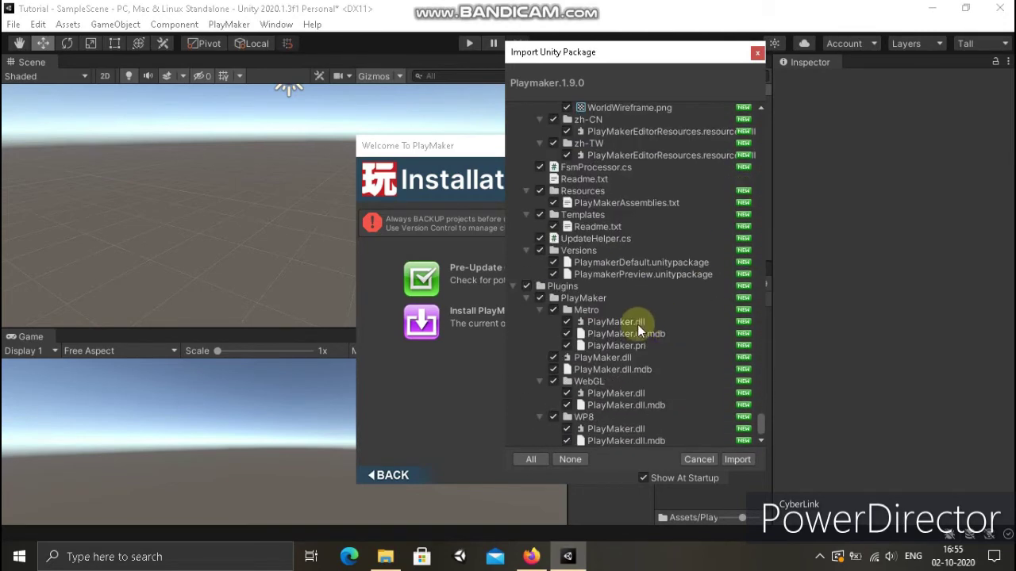
left_click(735, 460)
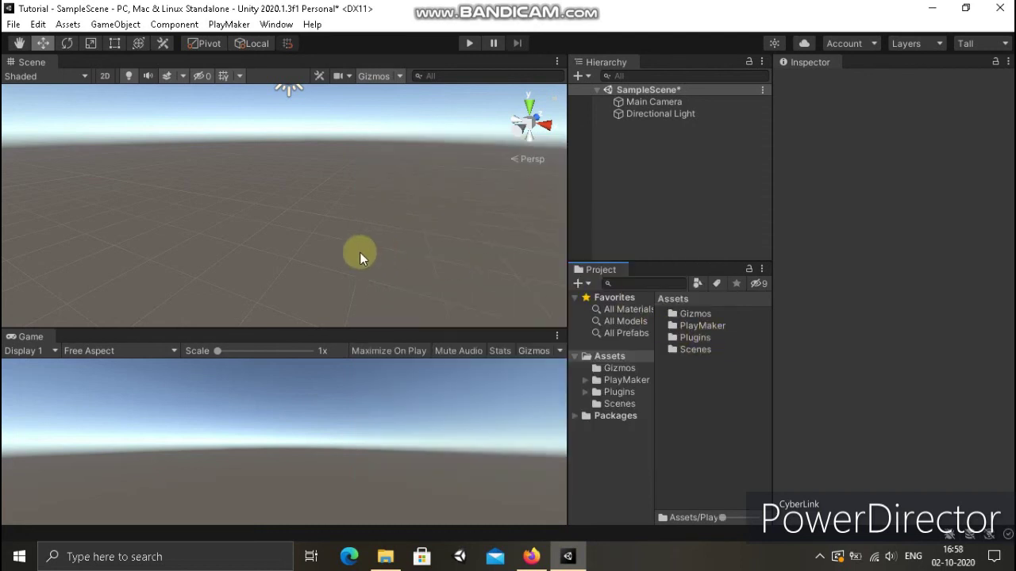
left_click(229, 25)
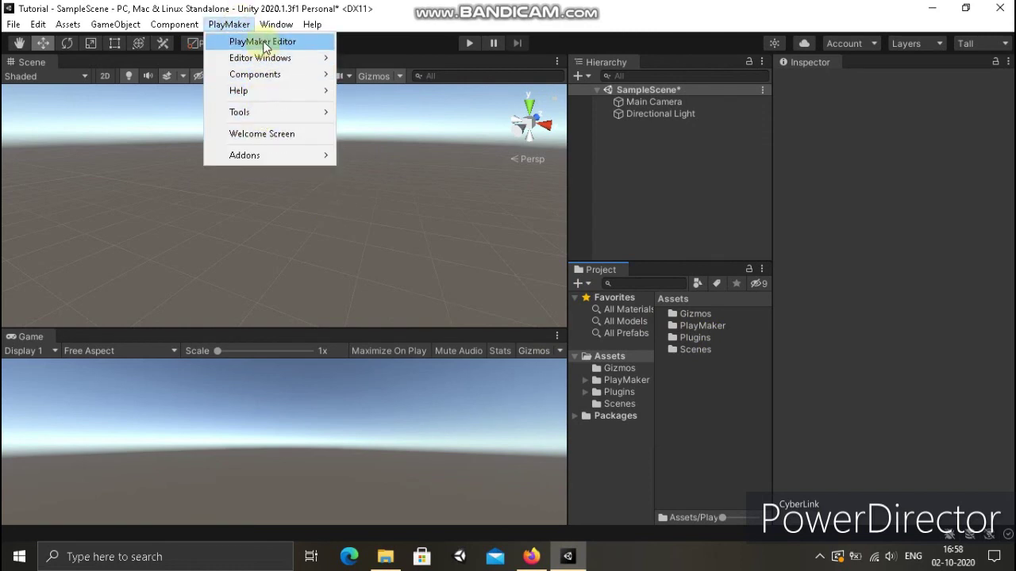
left_click(402, 252)
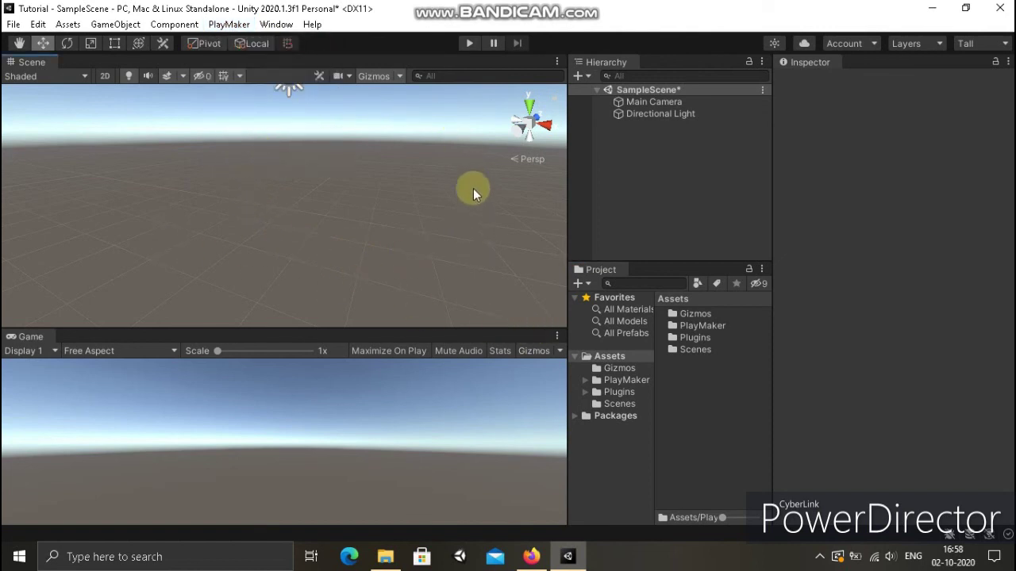
left_click(819, 556)
Step: Bring up the Bandicam recorder window from the system tray
left_click(791, 524)
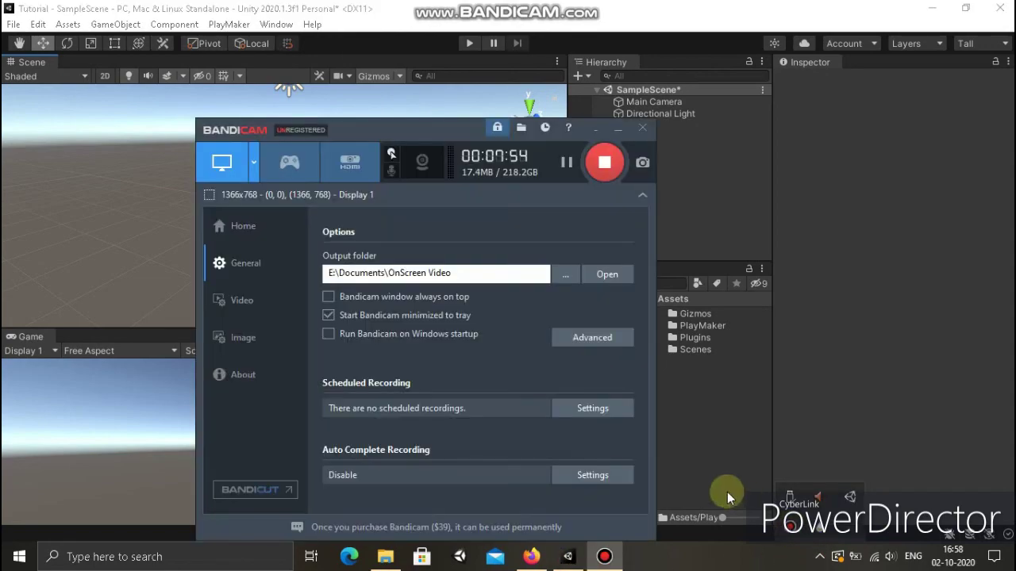